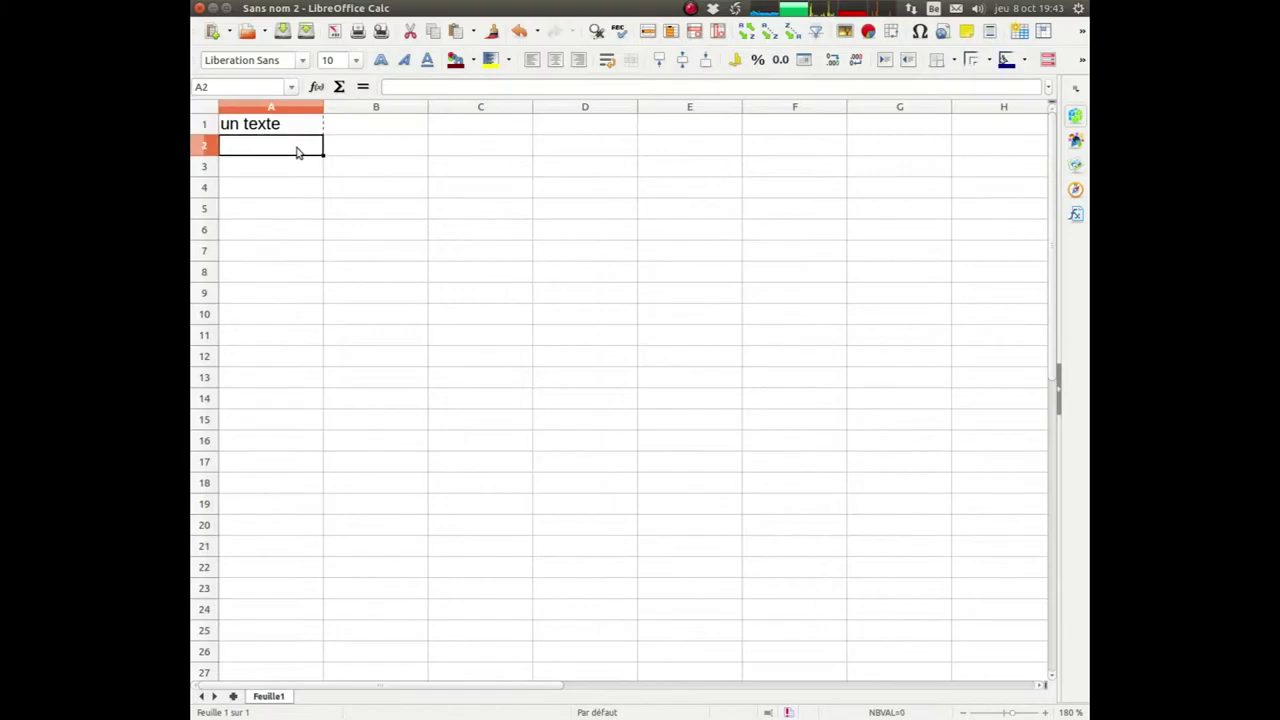
Paste the copied text from A1 into cell A2 and into the range B2:B12
right_click(297, 150)
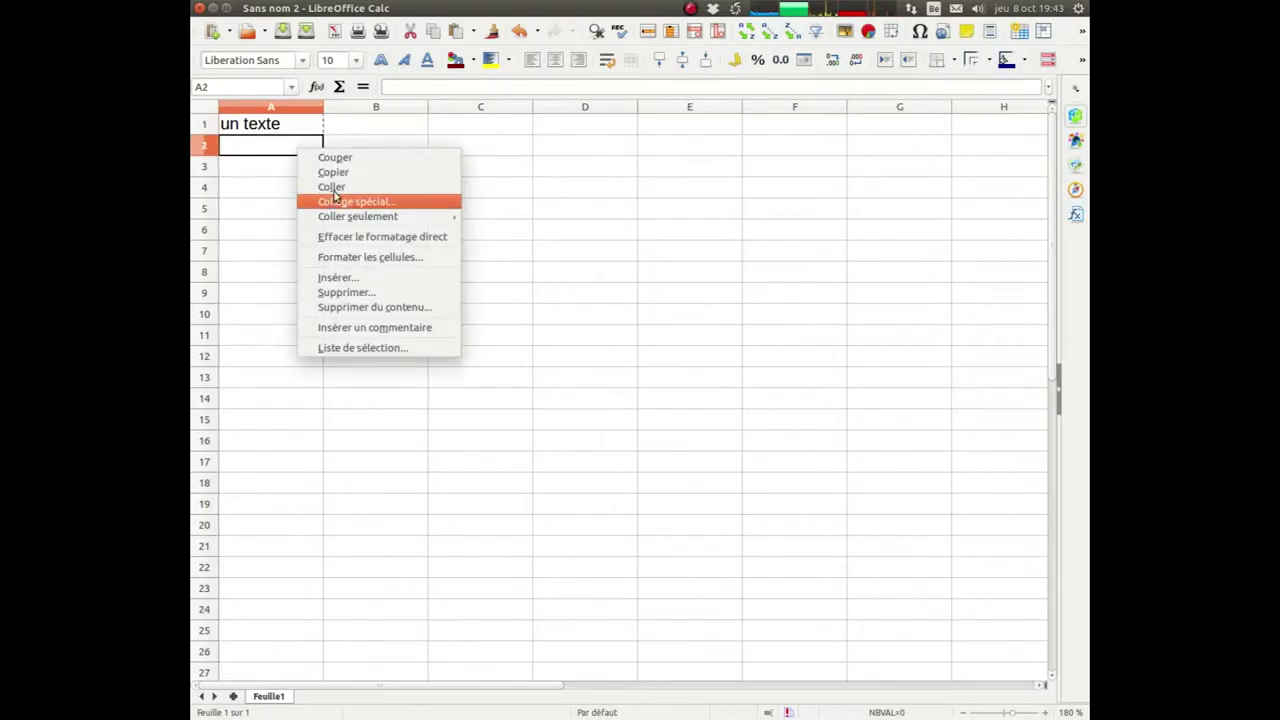
left_click(330, 185)
left_click(373, 167)
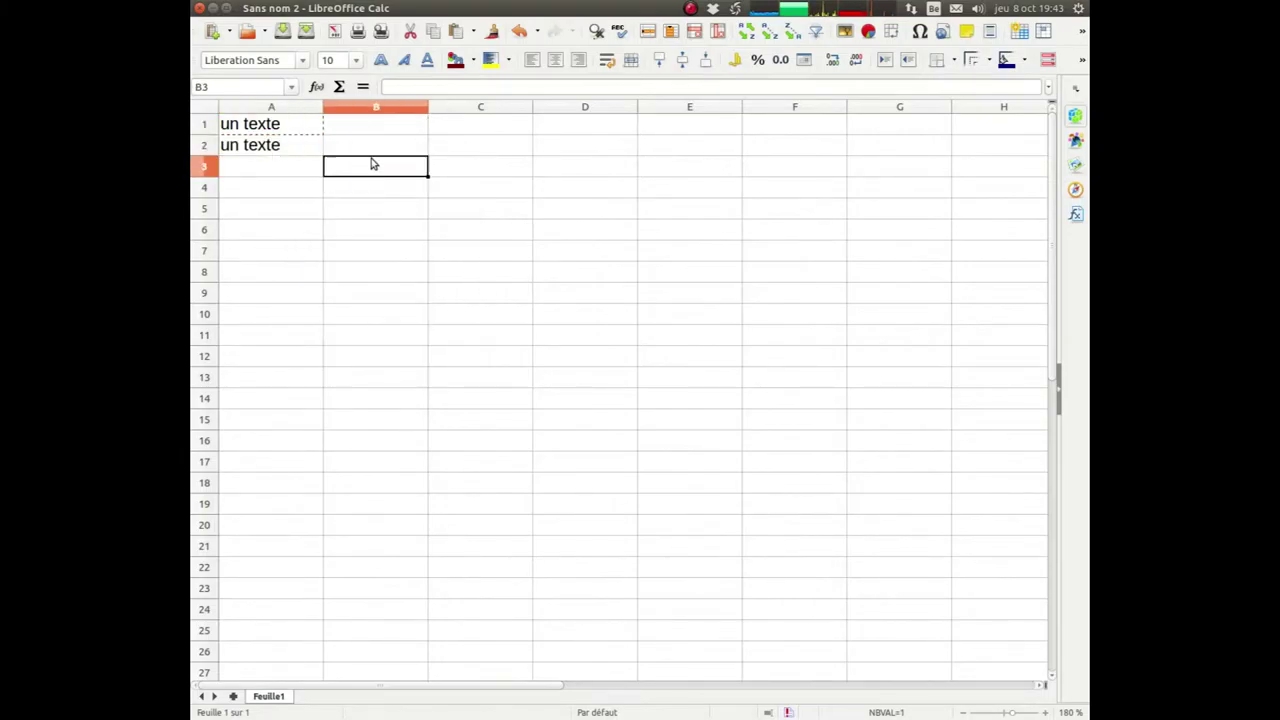
left_click_drag(366, 152, 381, 351)
right_click(380, 230)
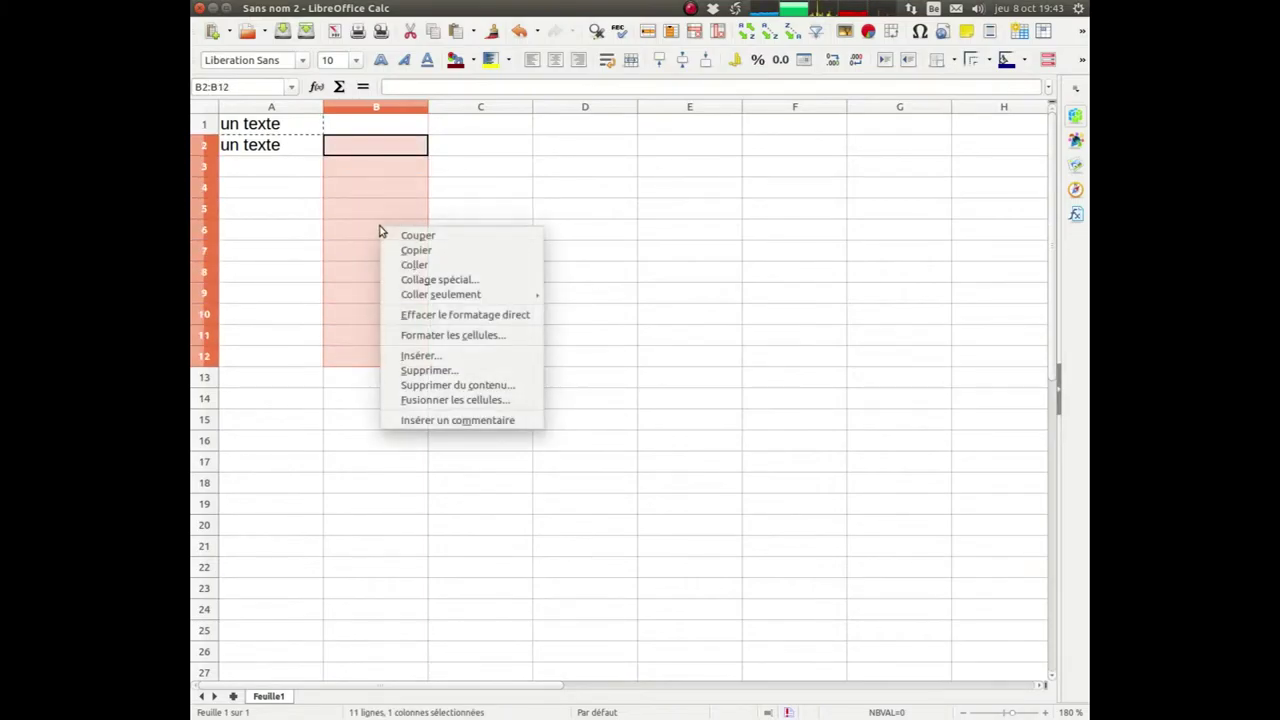
left_click(415, 265)
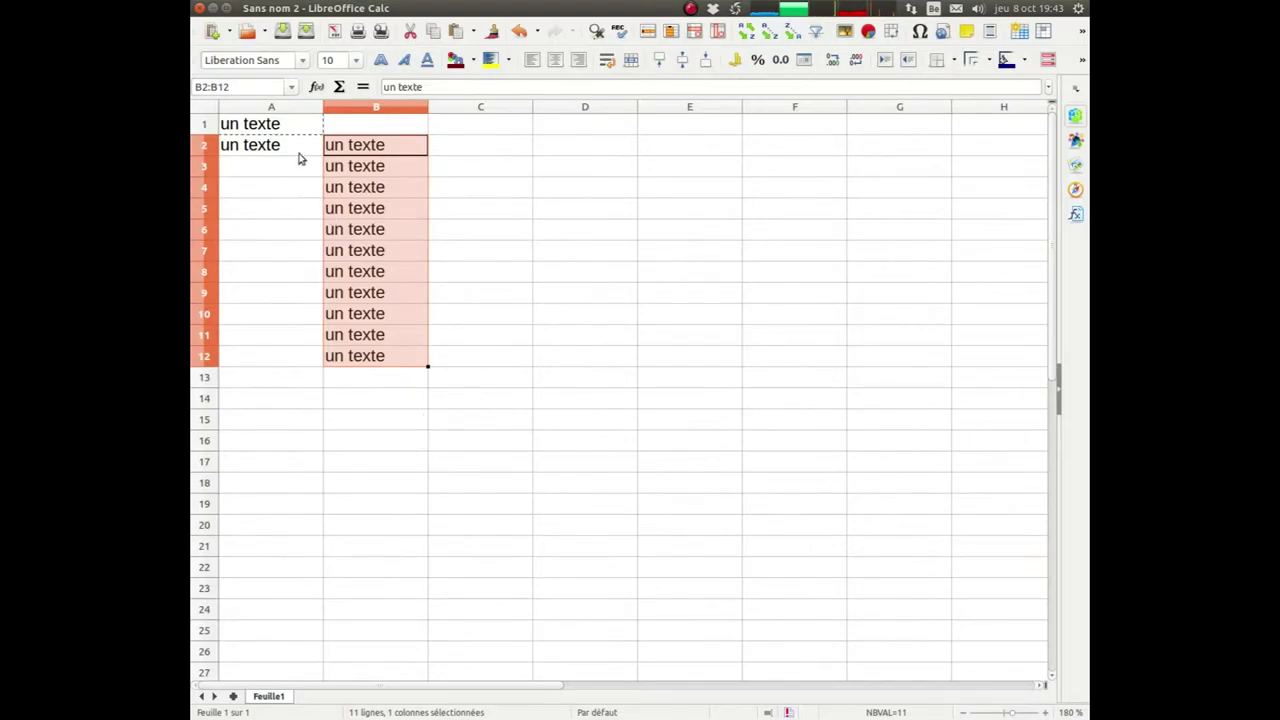
Clear the contents of the range A2:B12
left_click_drag(244, 147, 391, 360)
key("Delete")
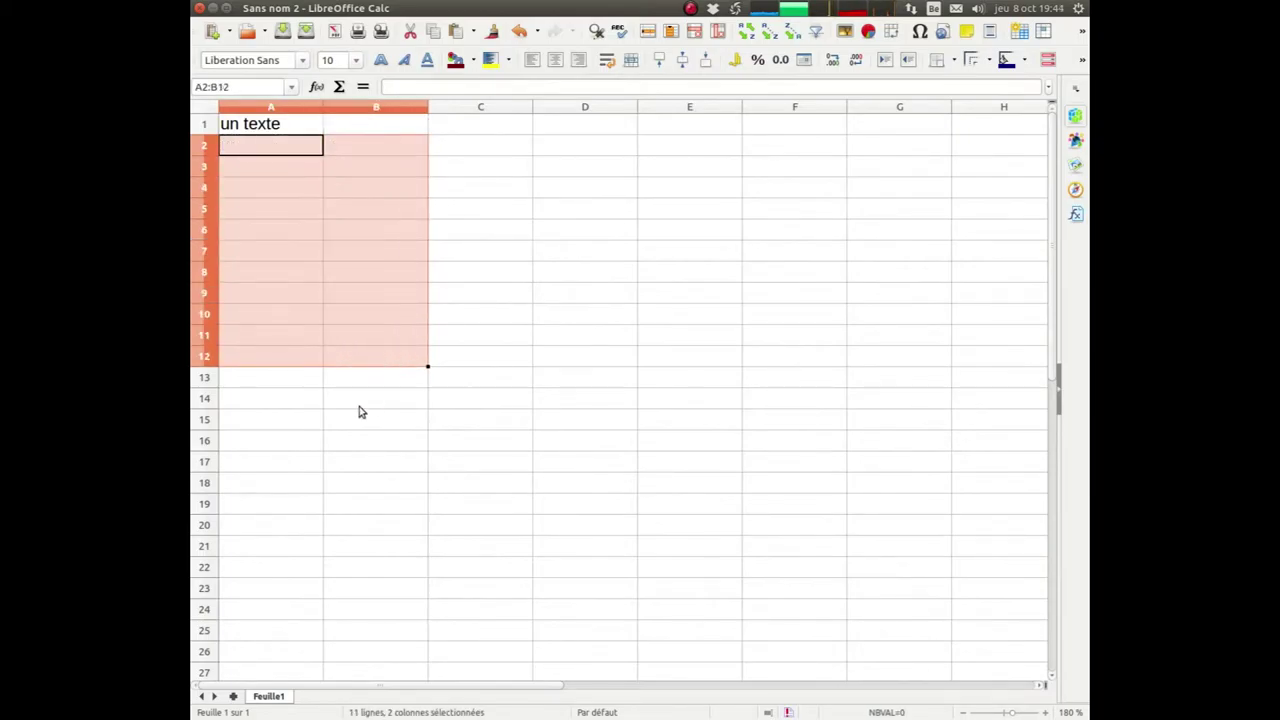
left_click(297, 149)
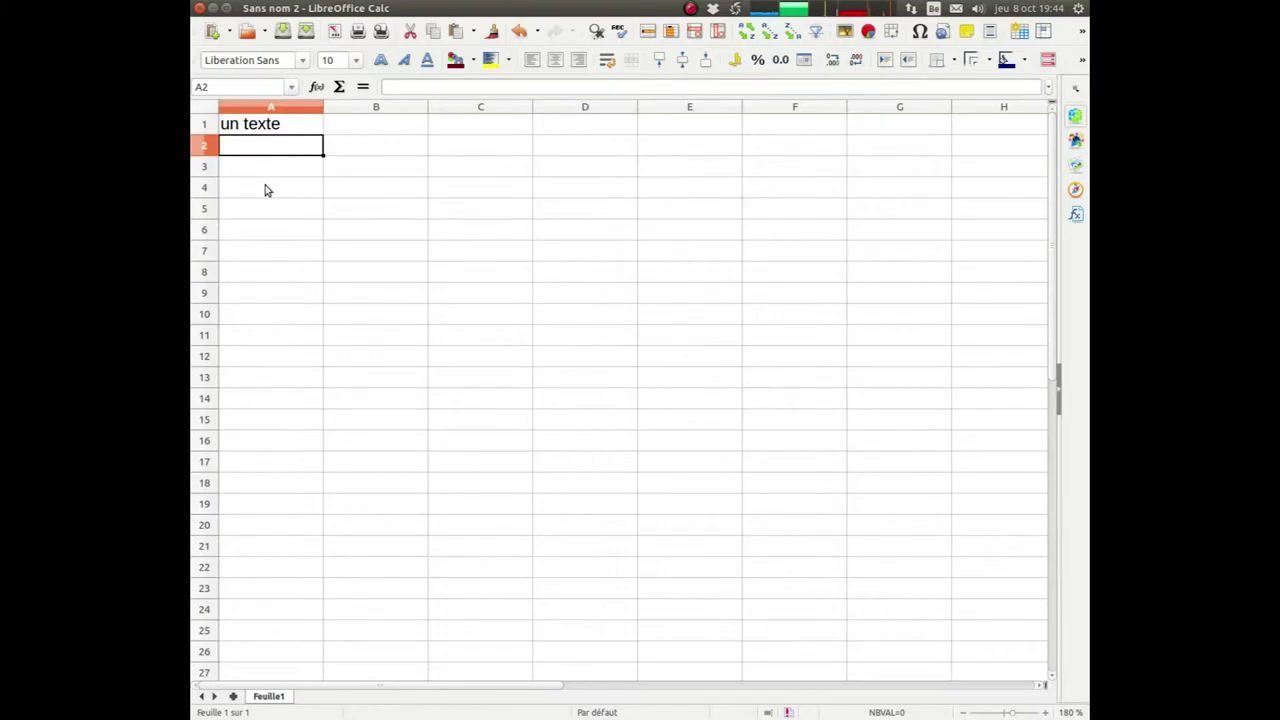
Fill the text in A1 down to A9 and extend the filled block across to column E
left_click(291, 127)
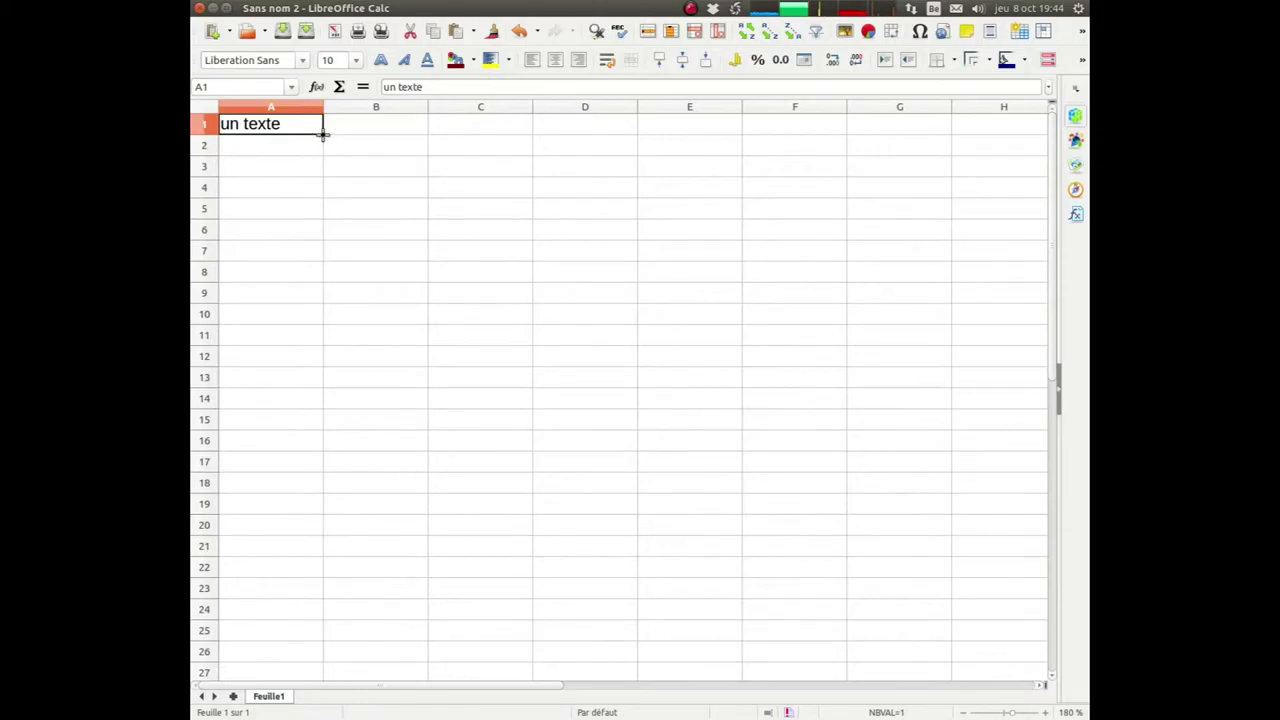
left_click_drag(322, 137, 313, 314)
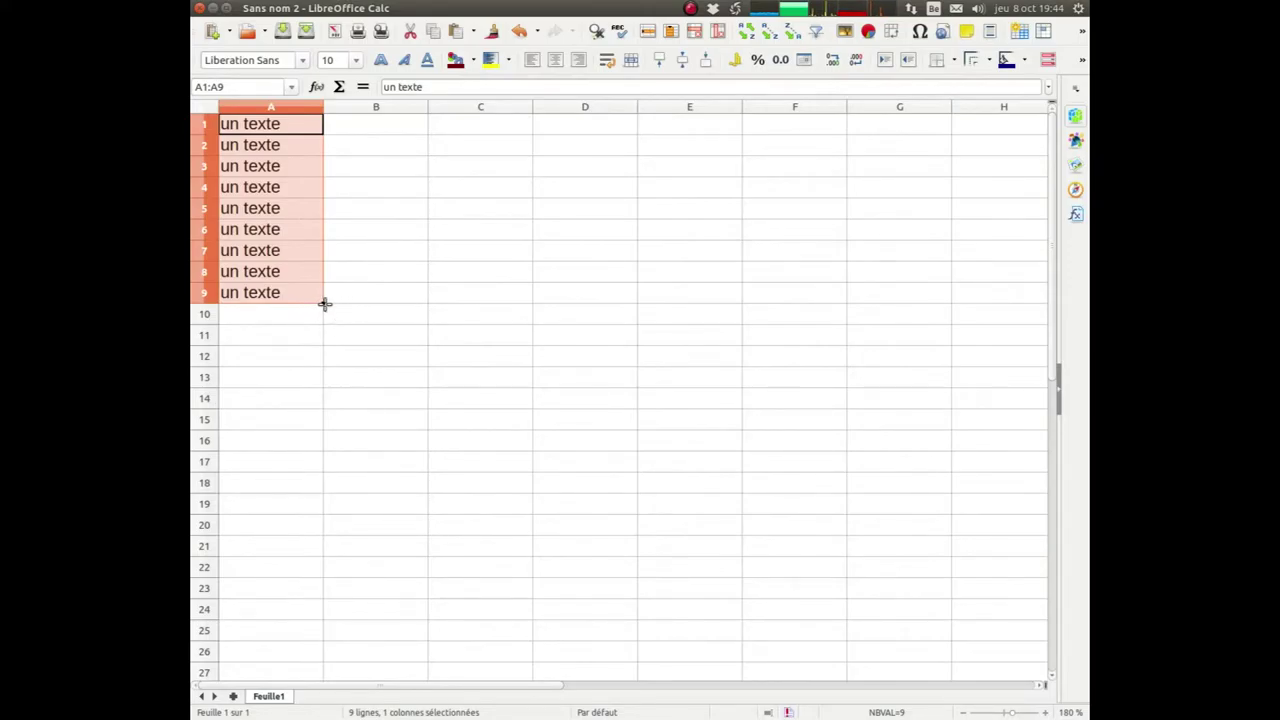
left_click_drag(324, 303, 778, 304)
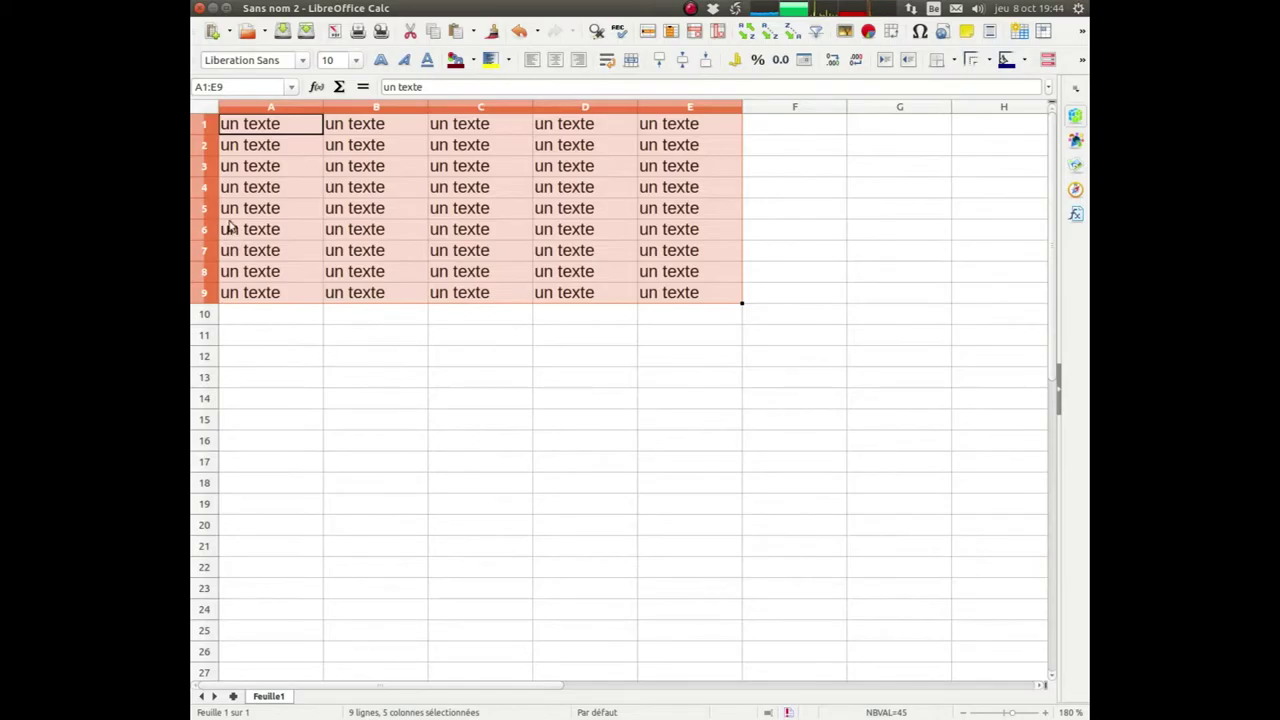
Clear all text from the range A1:E9
left_click(275, 129)
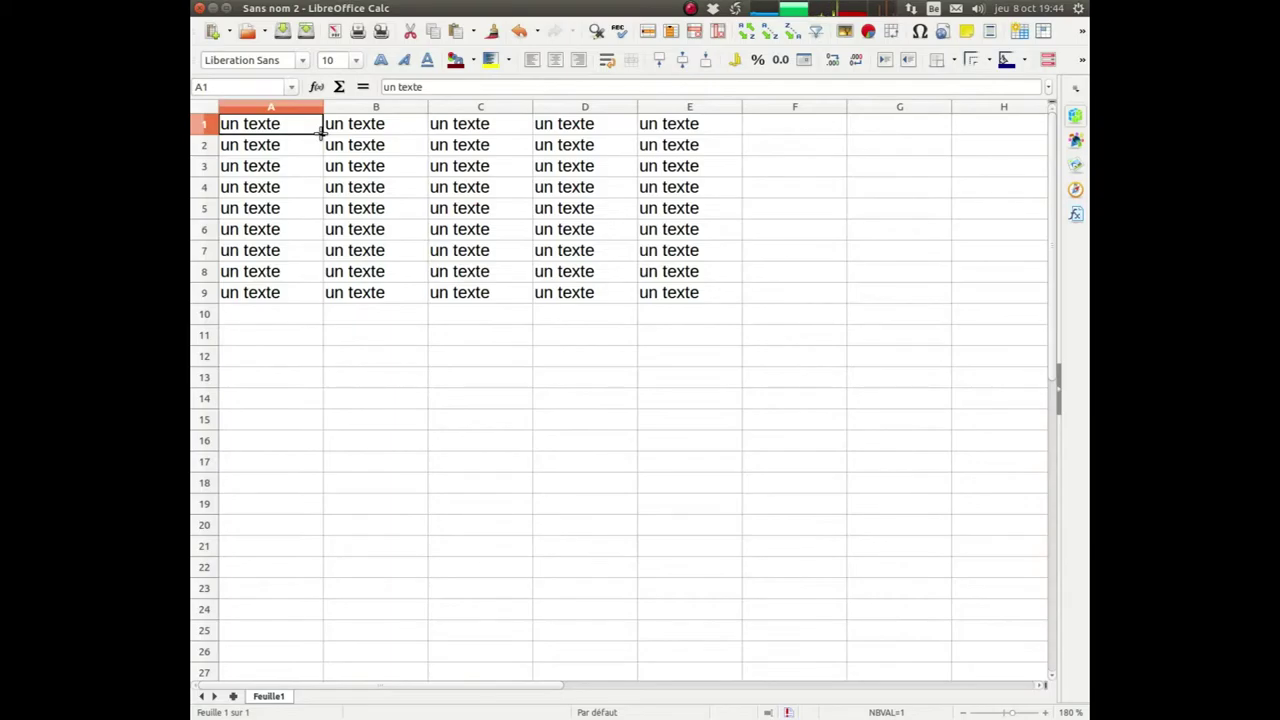
left_click_drag(306, 129, 655, 301)
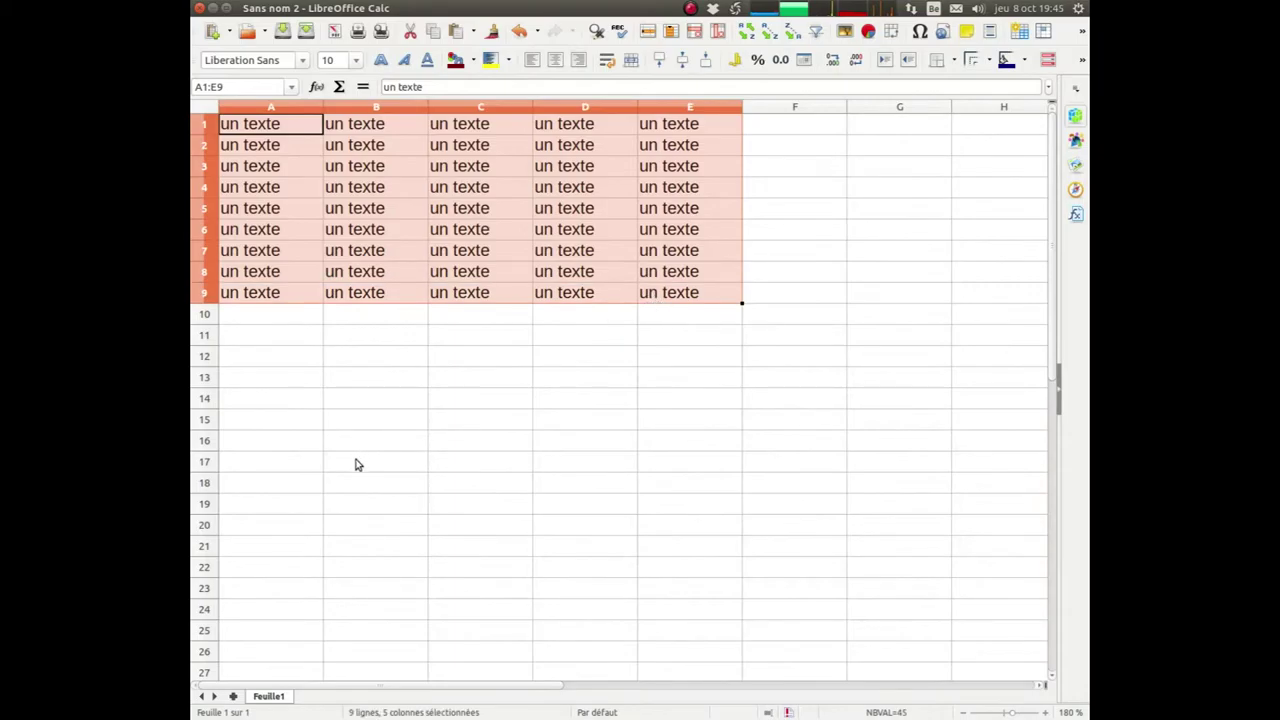
key("Delete")
Enter the number 1 in cell A1
left_click(296, 127)
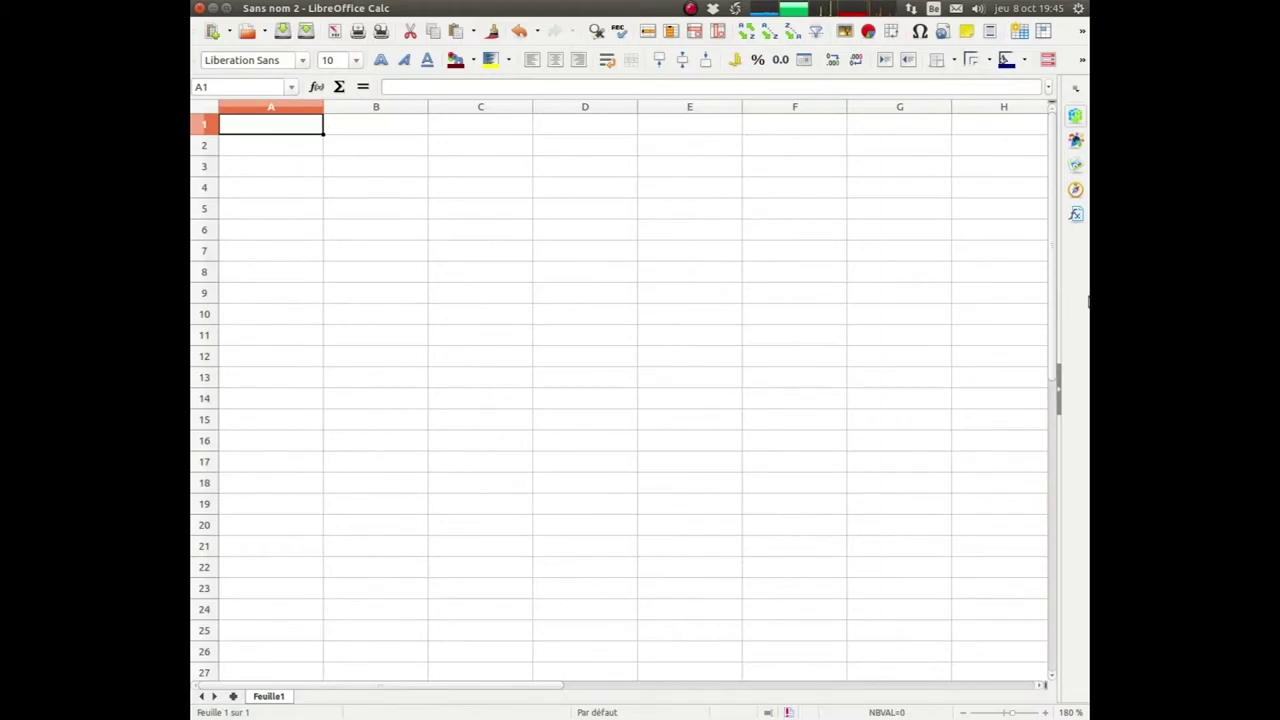
type("1")
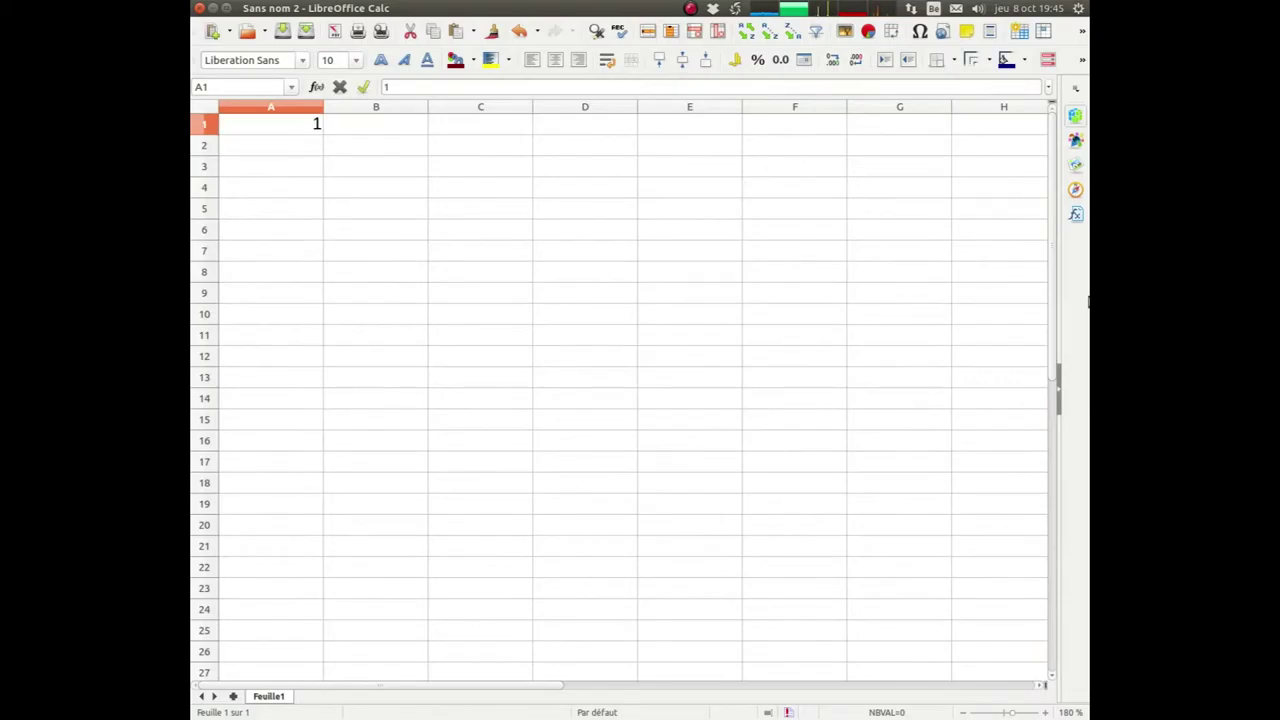
key("Return")
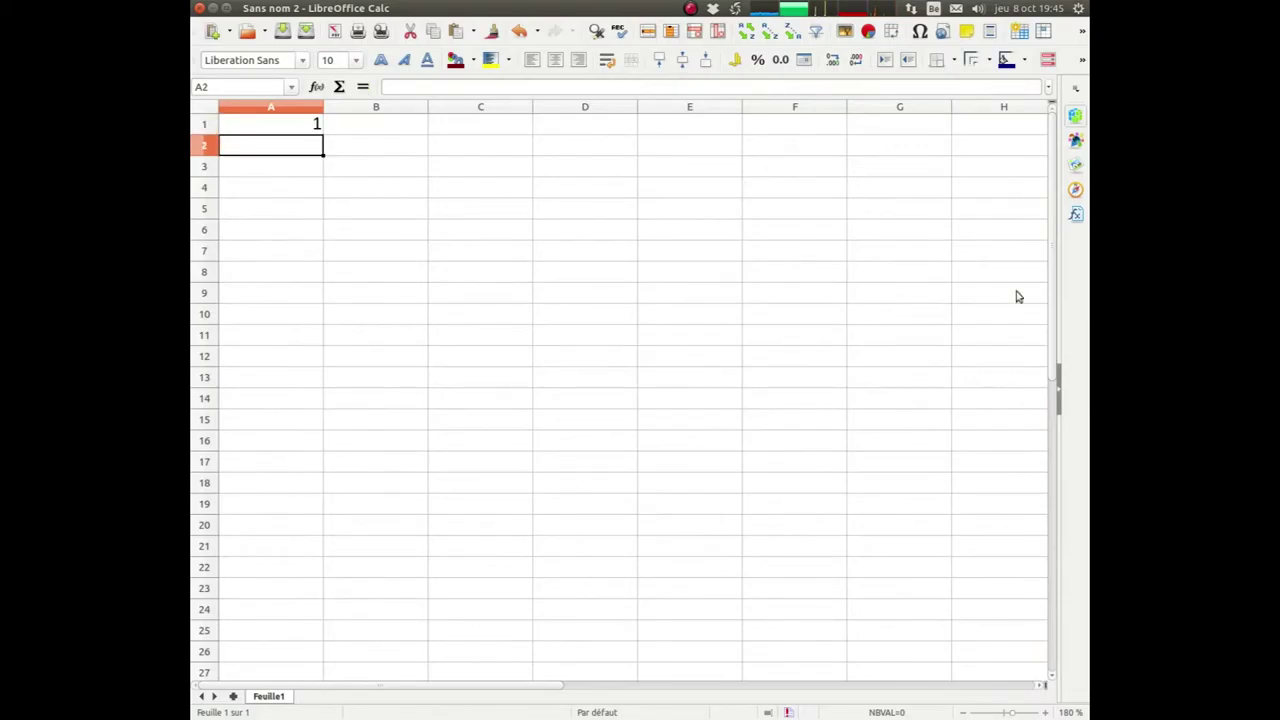
Fill A1 down to A10 as a series increasing by one, and undo the fill
left_click(310, 131)
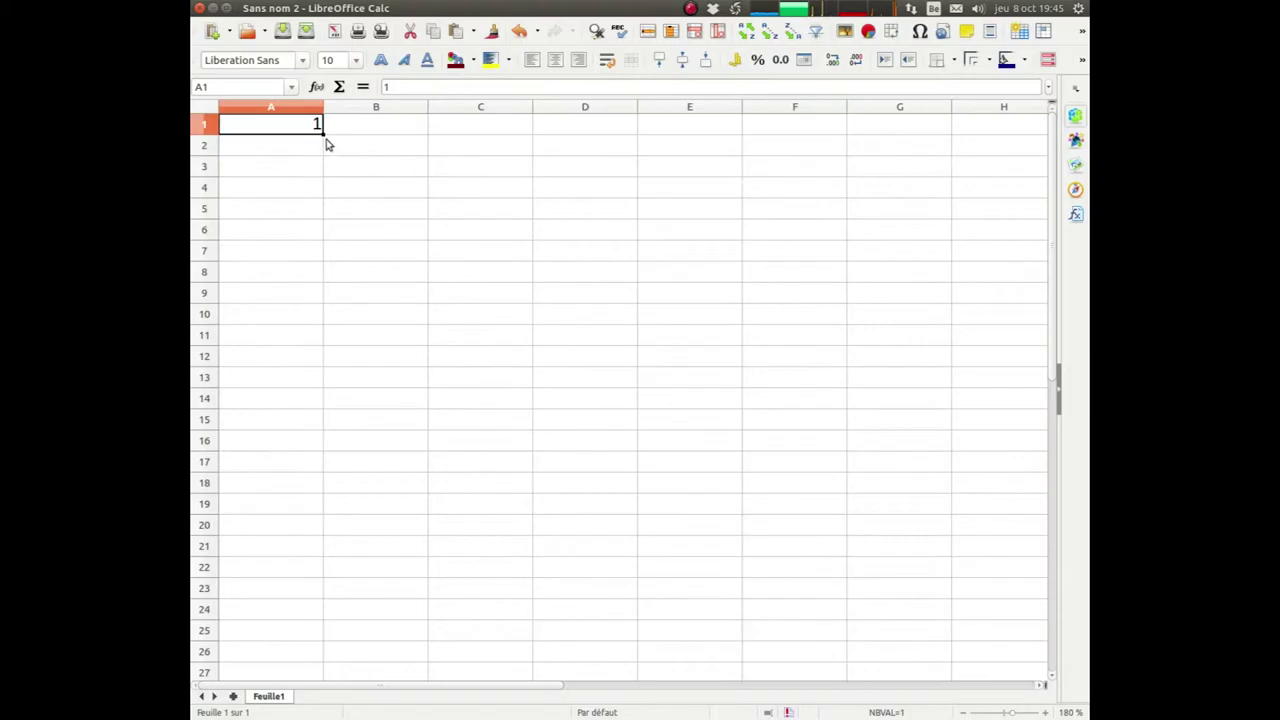
left_click_drag(322, 135, 322, 325)
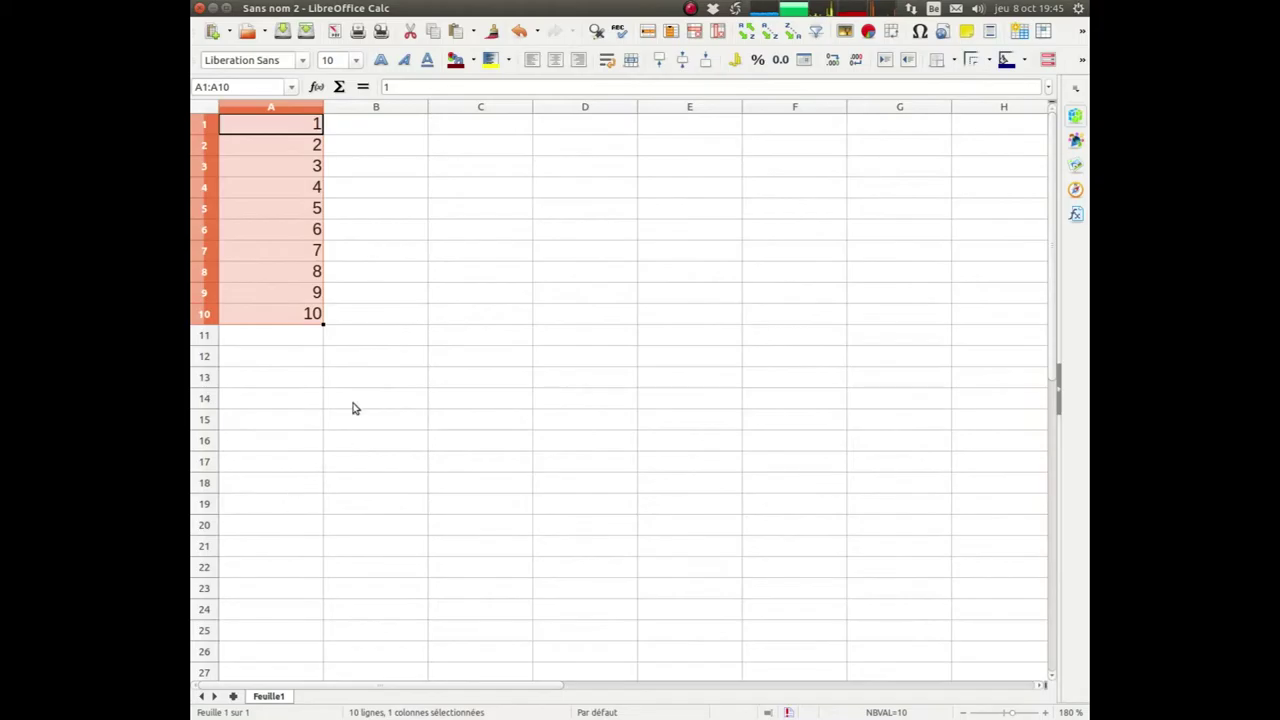
left_click_drag(295, 159, 286, 314)
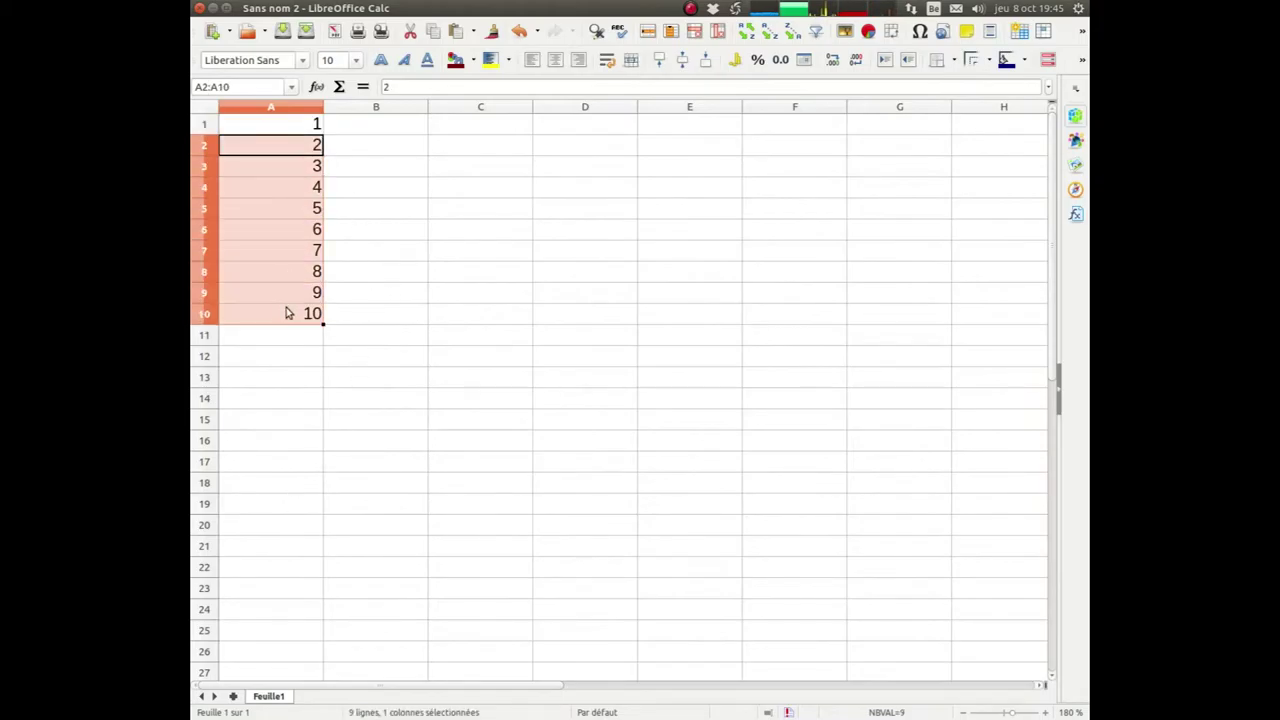
key("ctrl+z")
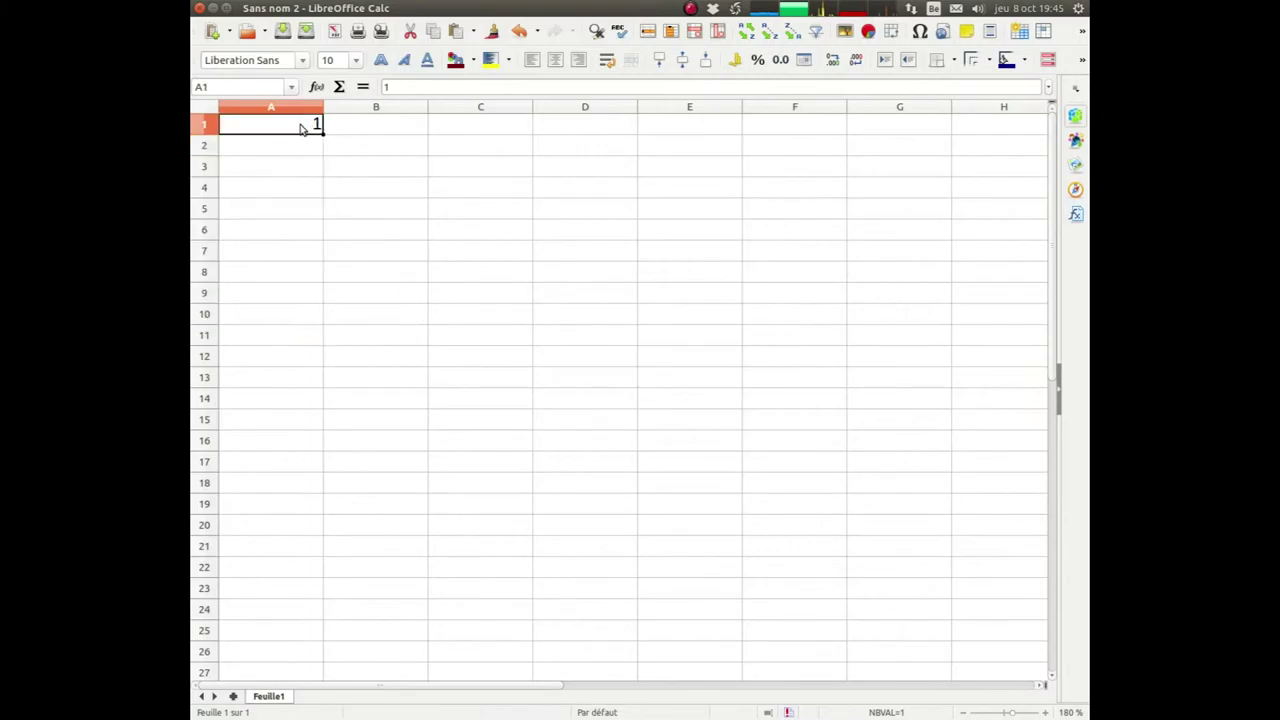
Fill A1 down to A13 with identical copies of the 1 instead of an increasing series
mouse_move(323, 133)
left_mouse_down()
mouse_move(325, 220)
mouse_move(323, 126)
mouse_move(324, 153)
left_mouse_up()
left_click_drag(324, 153, 324, 152)
left_click_drag(324, 153, 323, 383)
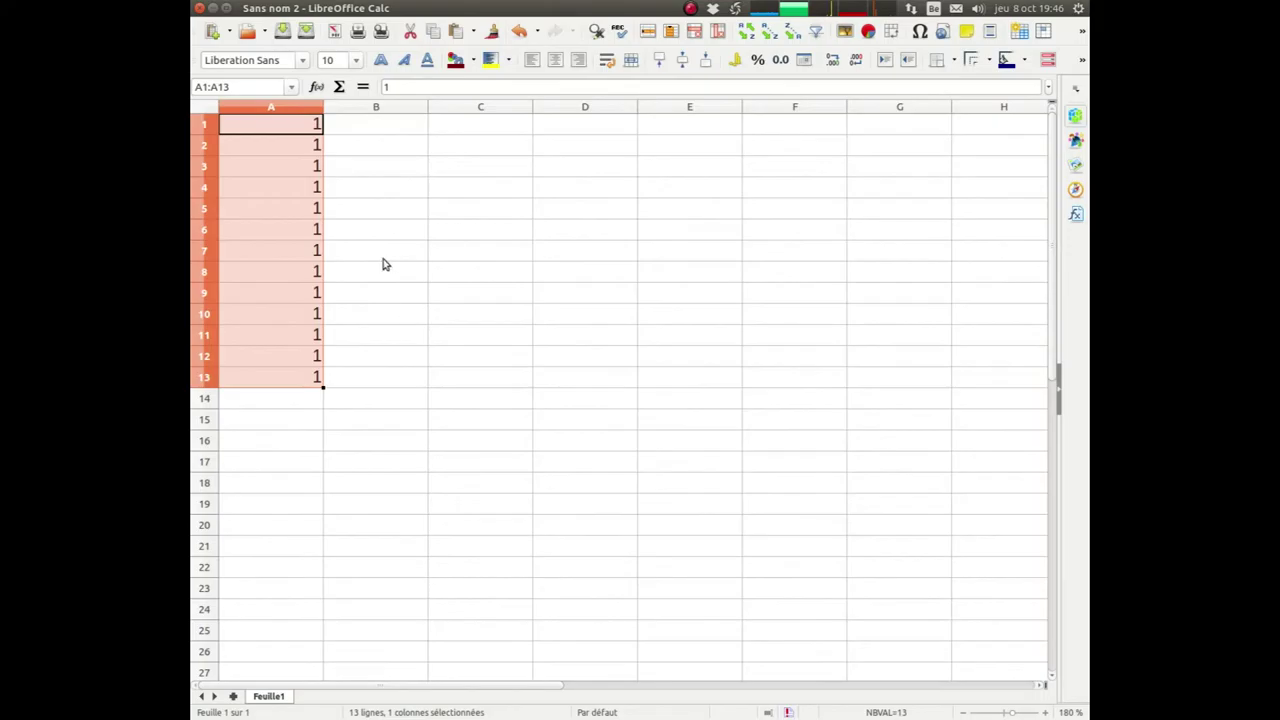
Clear the repeated values in A2:A13, keeping the 1 in A1
left_click(306, 125)
left_click_drag(303, 150, 289, 377)
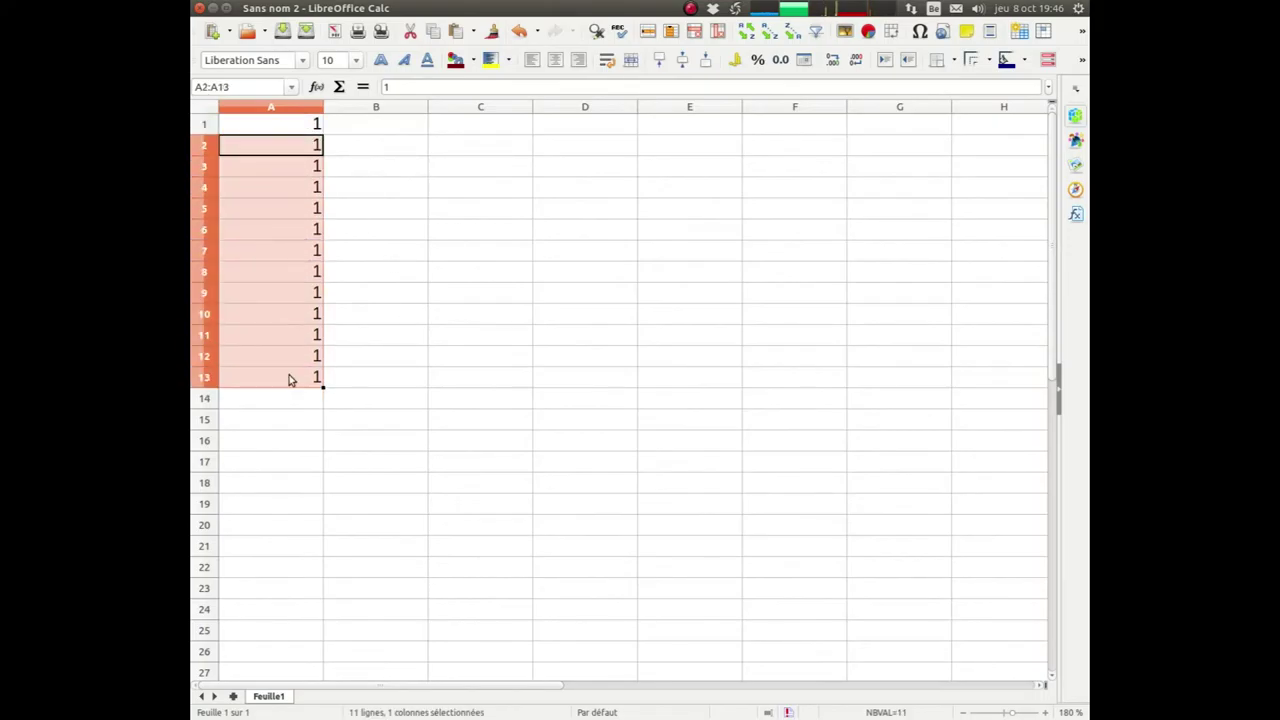
key("Delete")
Enter 3 in cell A2 and extend the A1:A2 number series down to A10
left_click(306, 147)
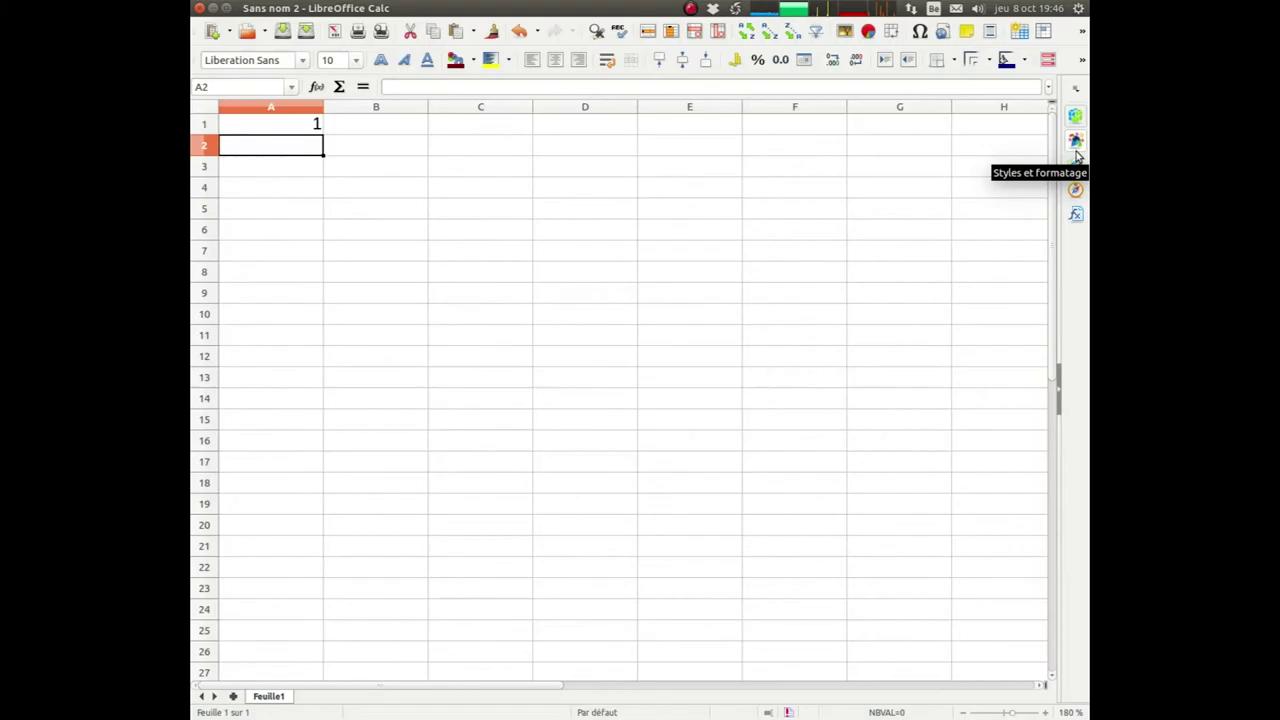
type("3")
key("Return")
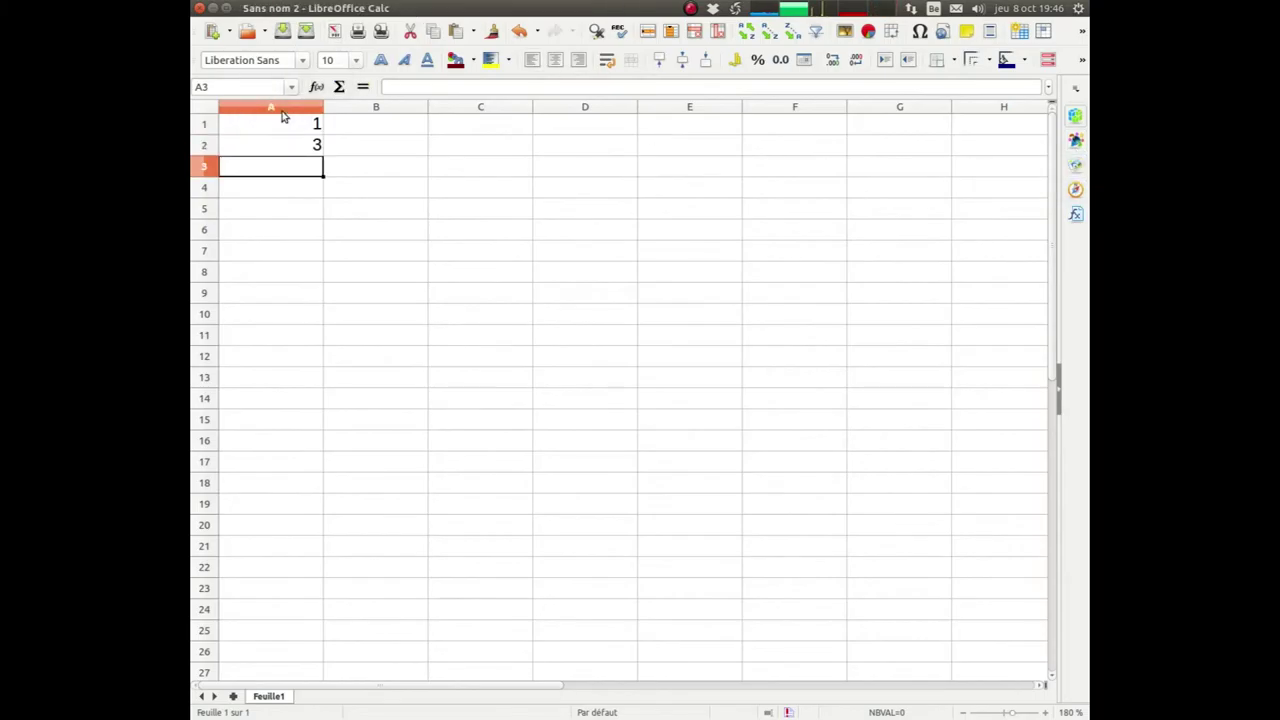
left_click_drag(303, 125, 301, 147)
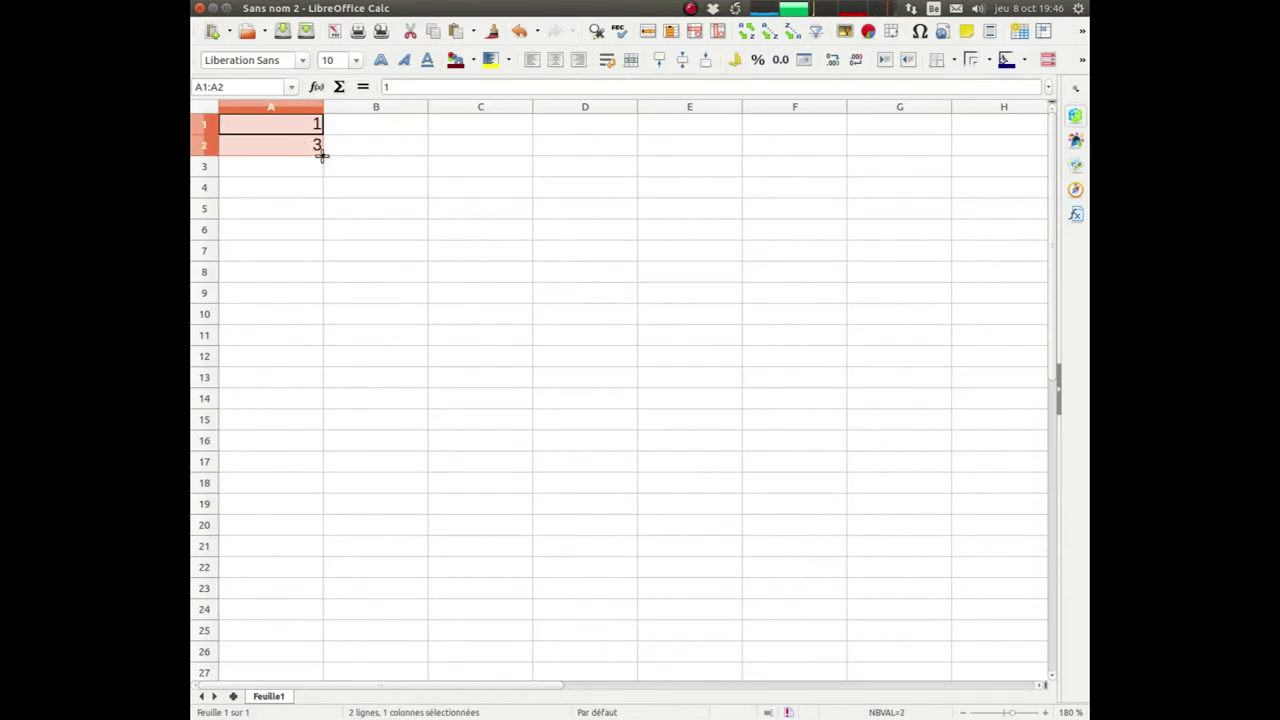
left_click_drag(321, 153, 318, 323)
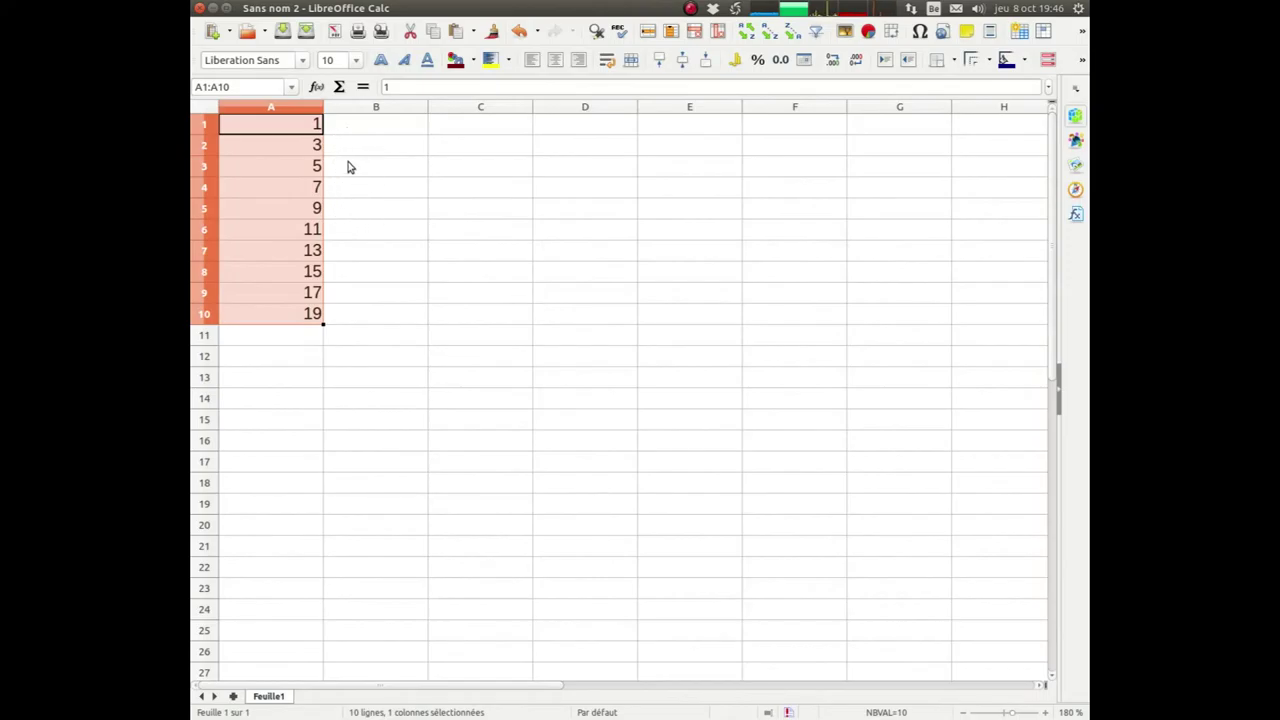
left_click(286, 128)
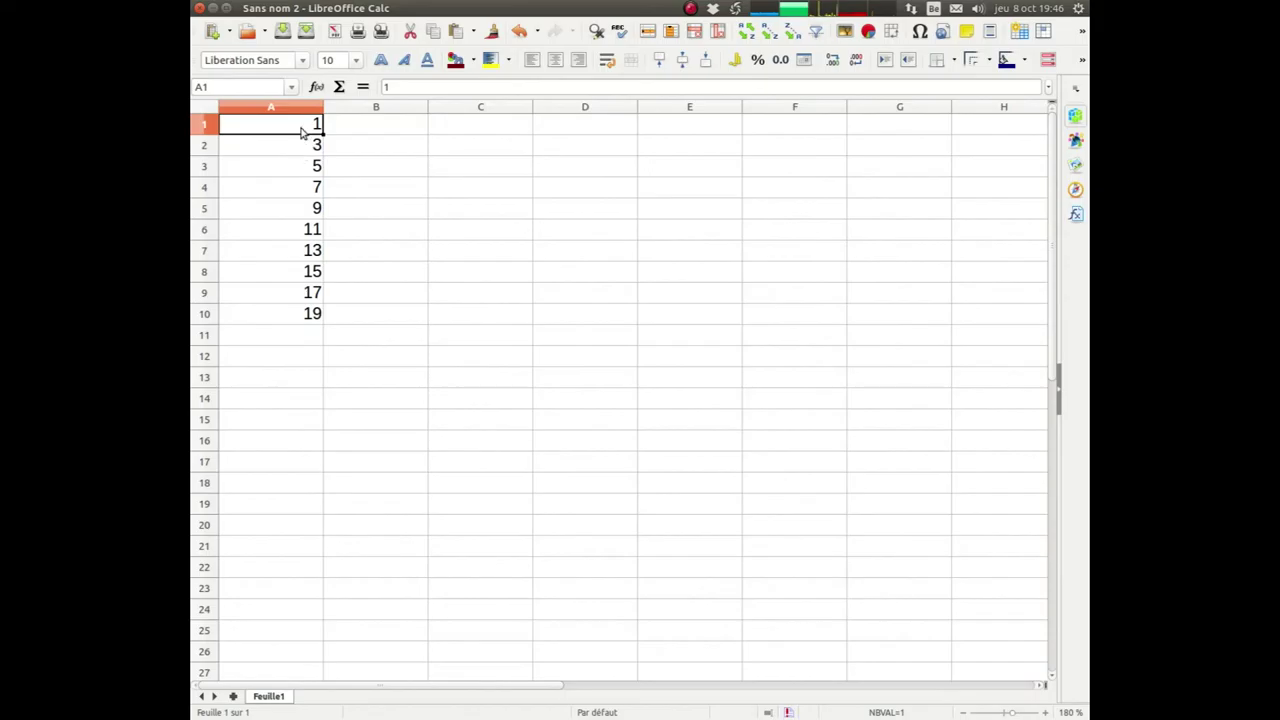
Enter "lundi" in cell B1 and fill the weekday series down to B12
left_click(370, 129)
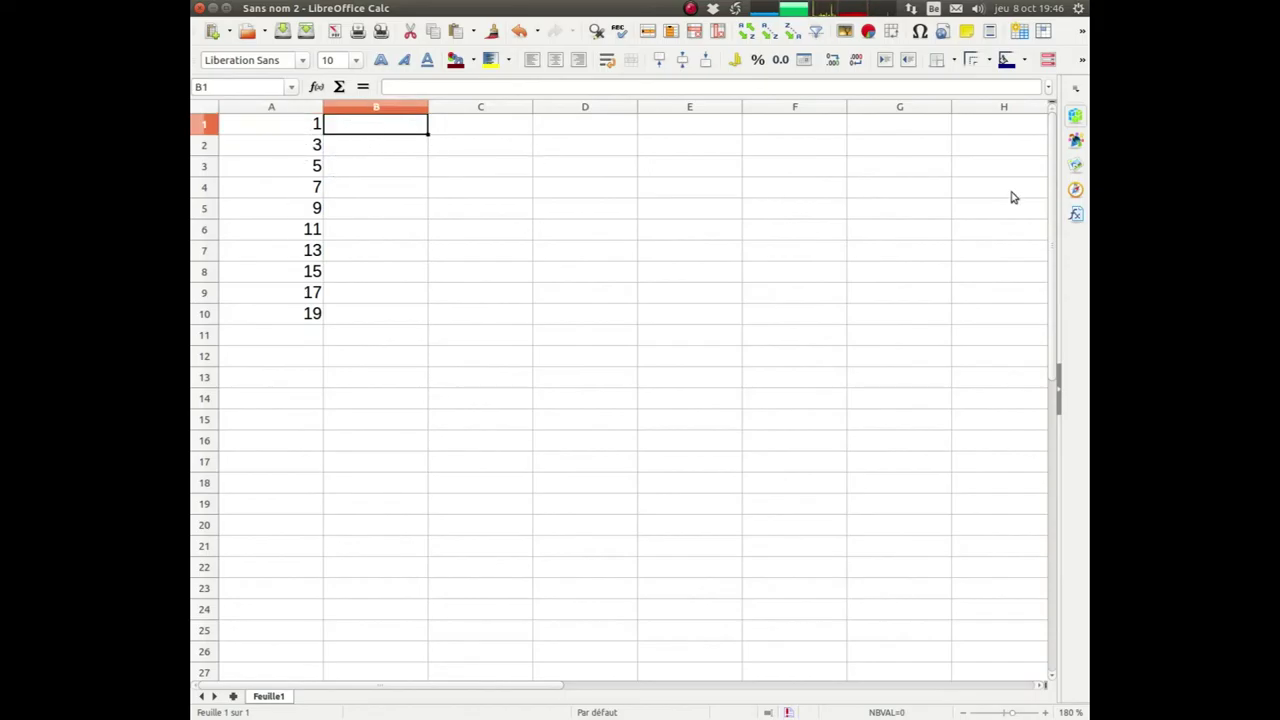
type("lu")
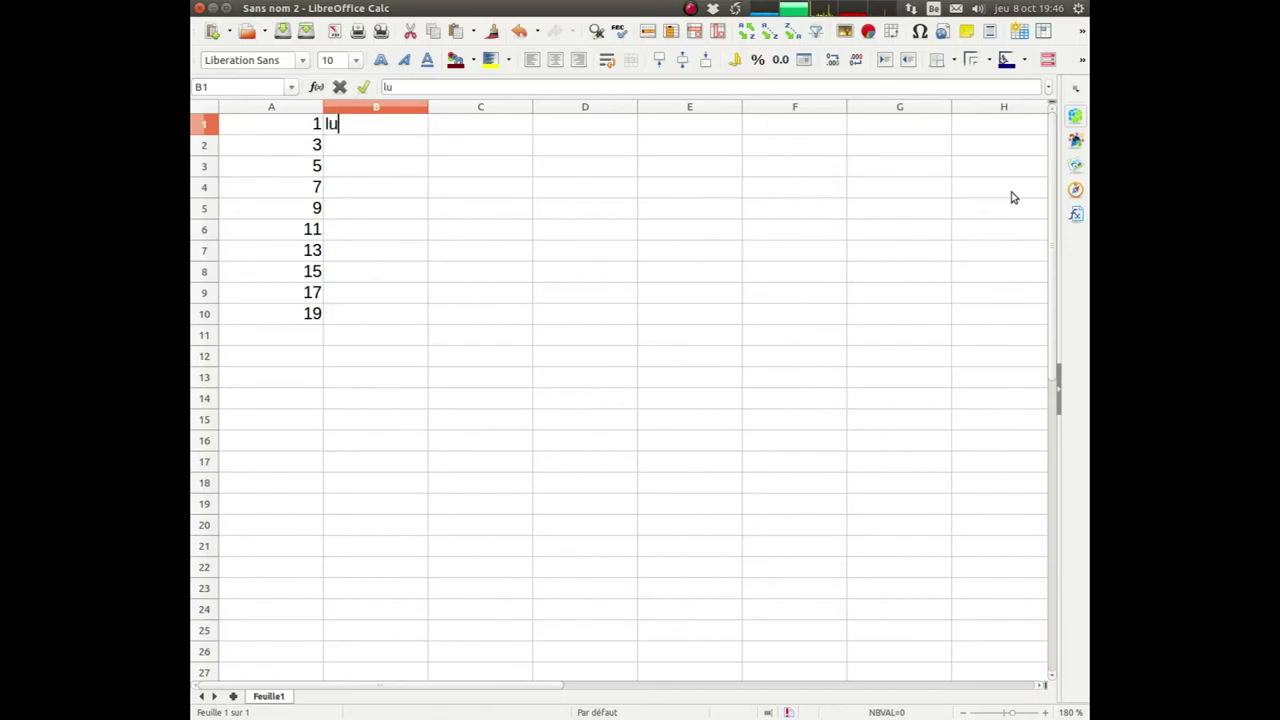
type("ndi")
key("Return")
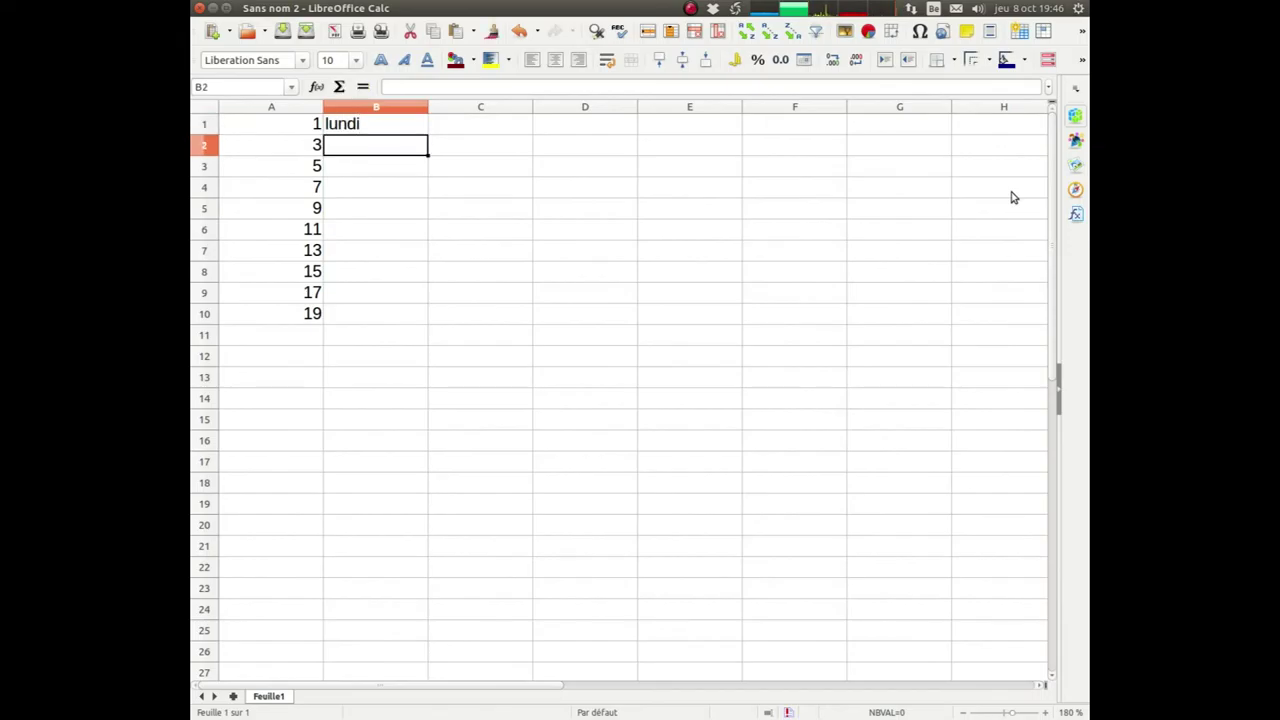
left_click(420, 133)
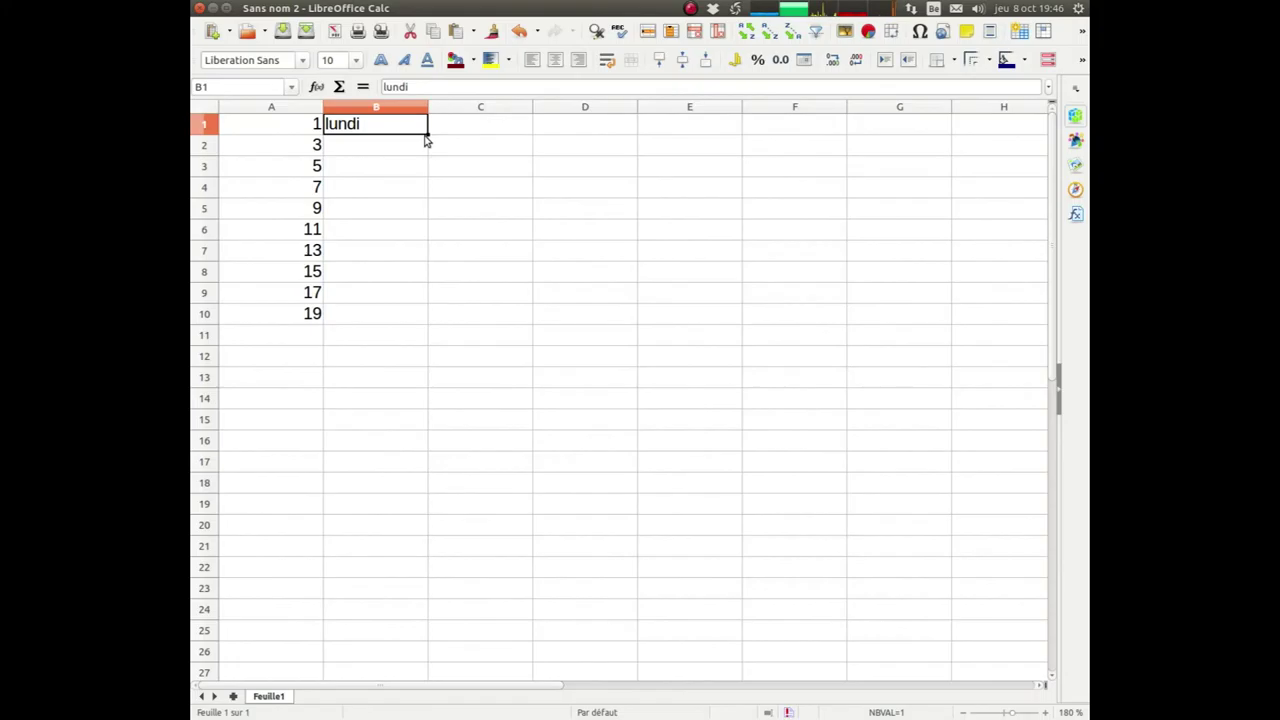
left_click_drag(426, 132, 423, 366)
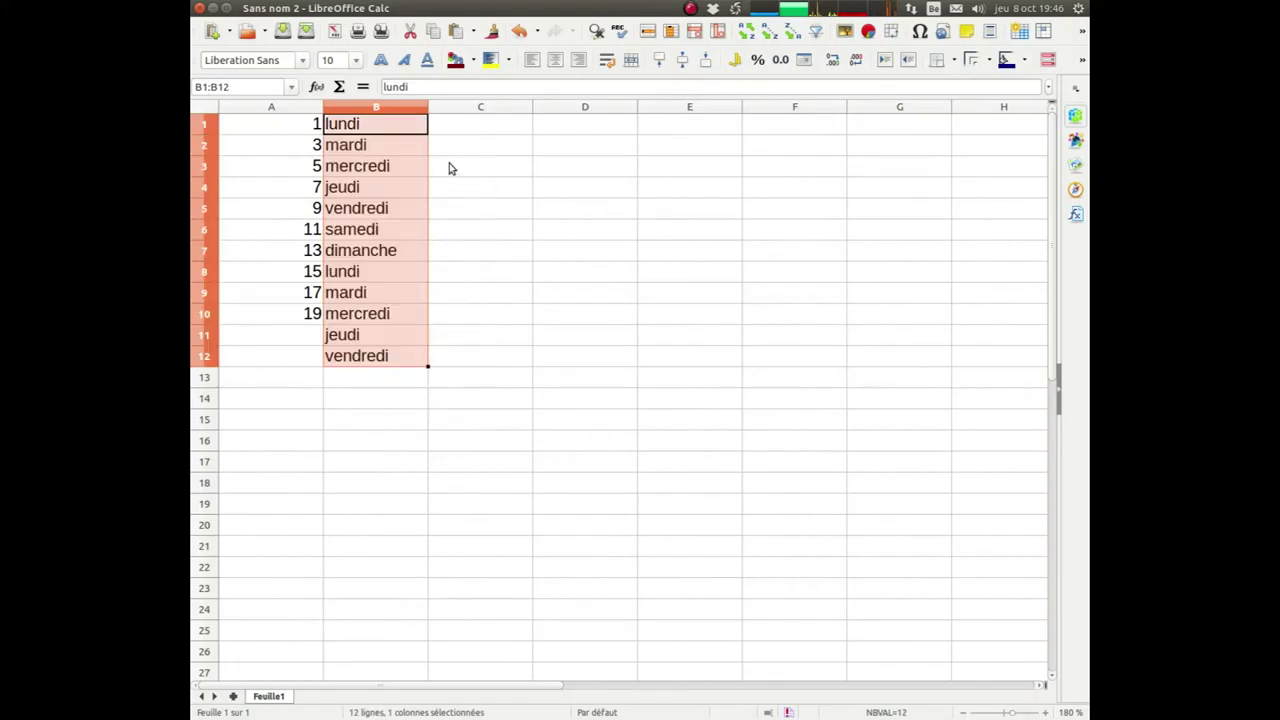